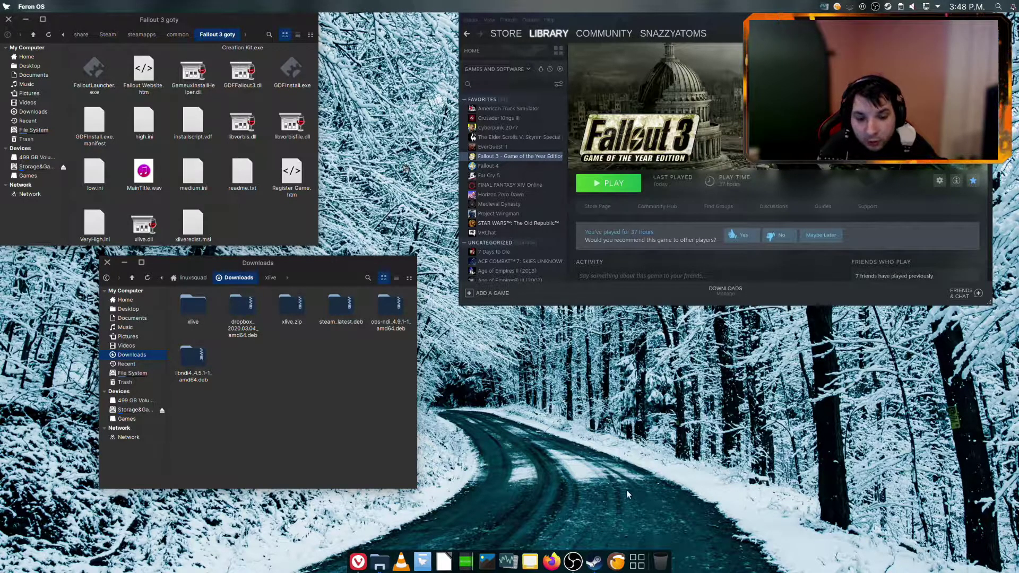
Step: Drag the Steam library window down and to the left, beside the open folder windows
left_click_drag(654, 37, 604, 38)
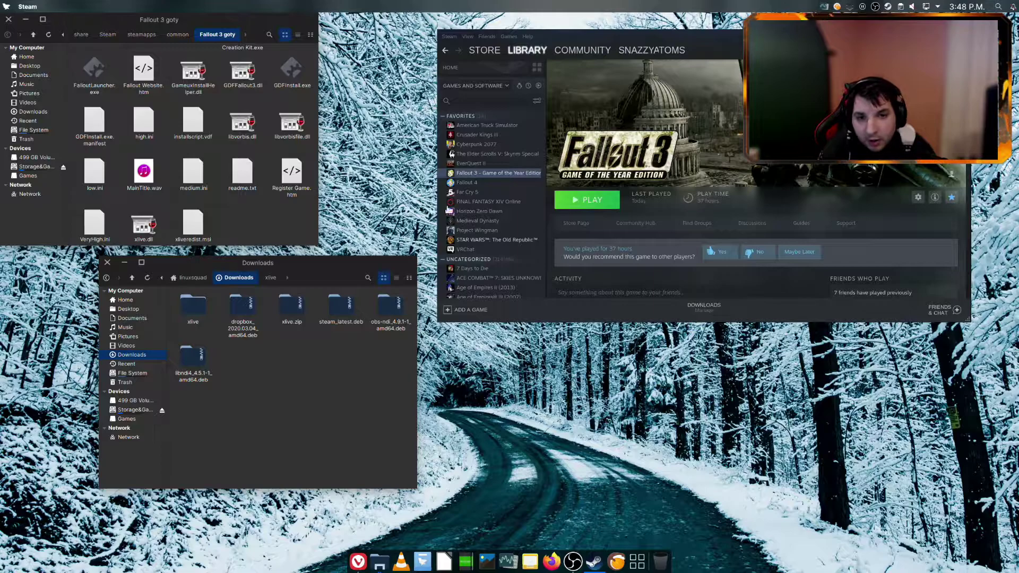
Step: Close the old Fallout 3 goty folder window and open Fallout 3 GOTY's local files via Manage > Browse local files
left_click(480, 173)
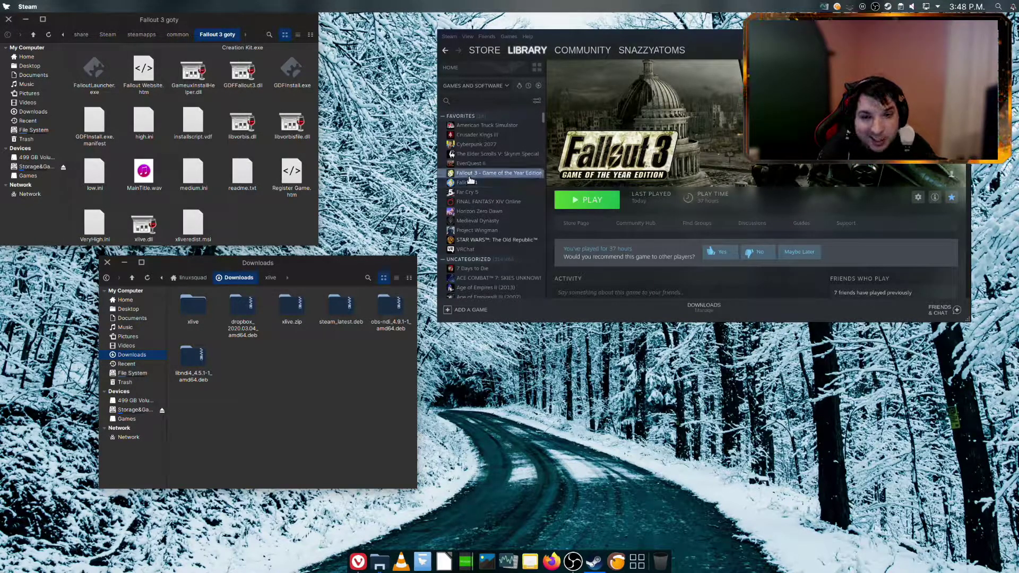
left_click(9, 19)
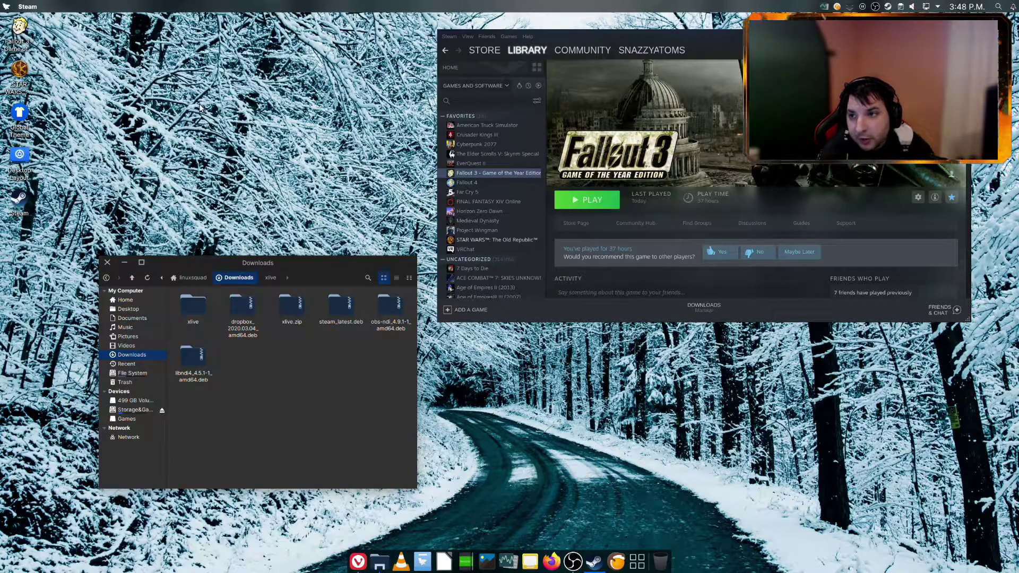
left_click(467, 174)
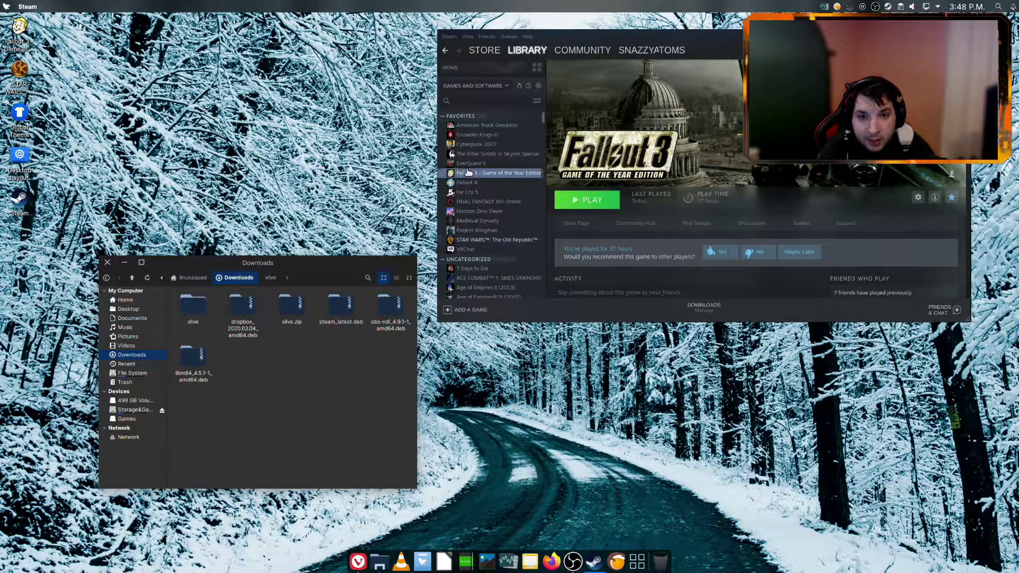
right_click(467, 172)
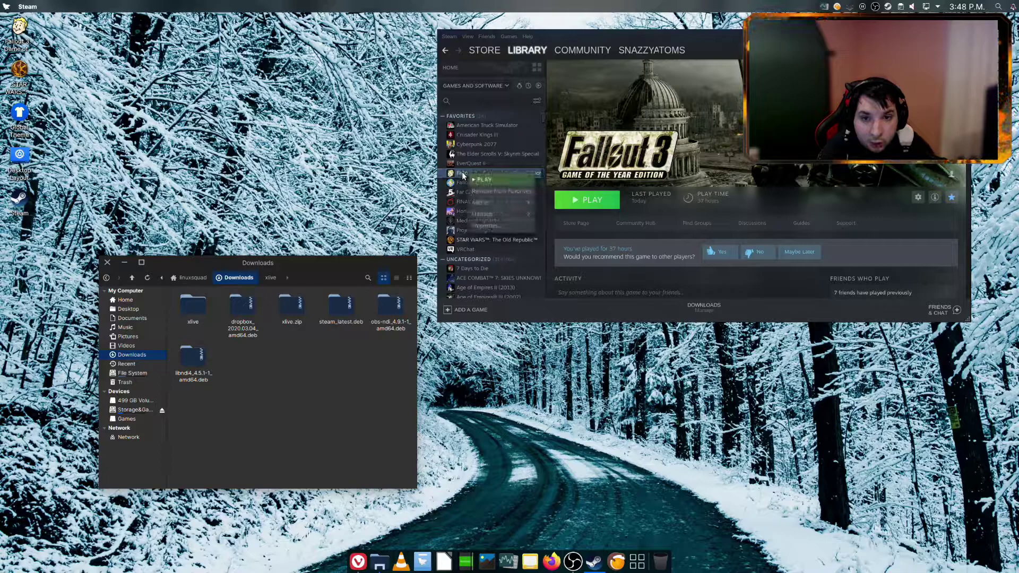
left_click(631, 203)
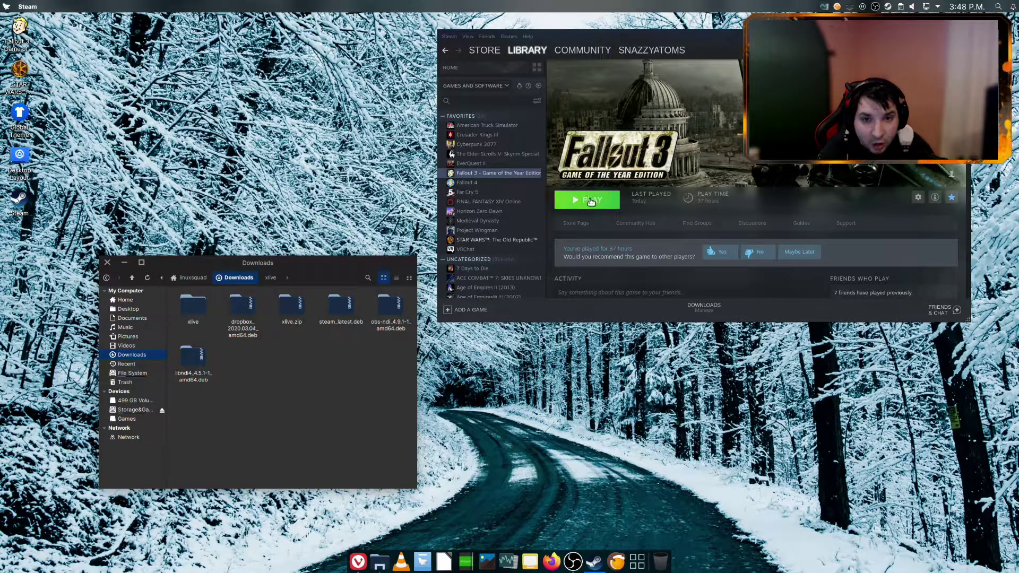
right_click(507, 176)
mouse_move(534, 218)
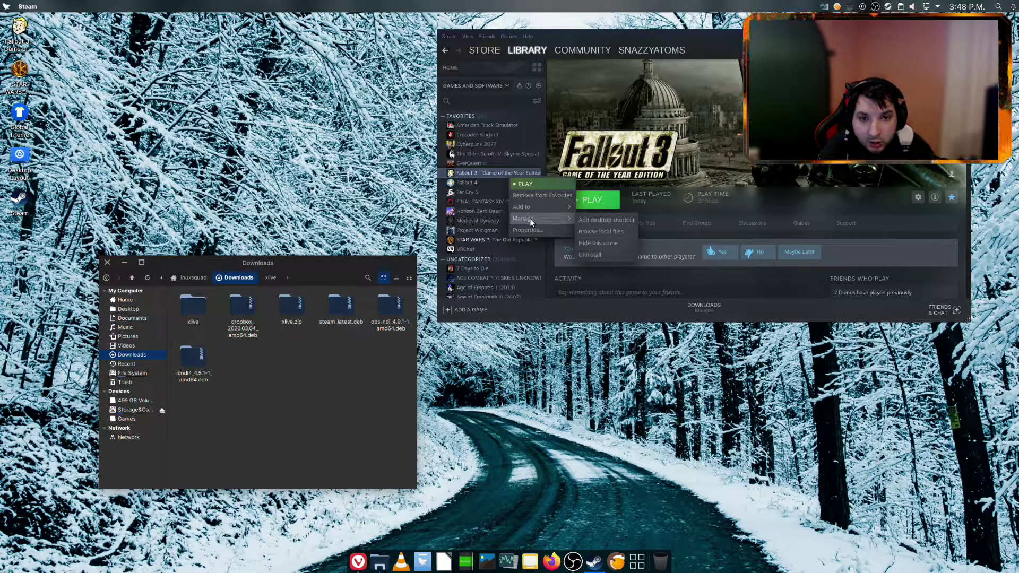
left_click(594, 232)
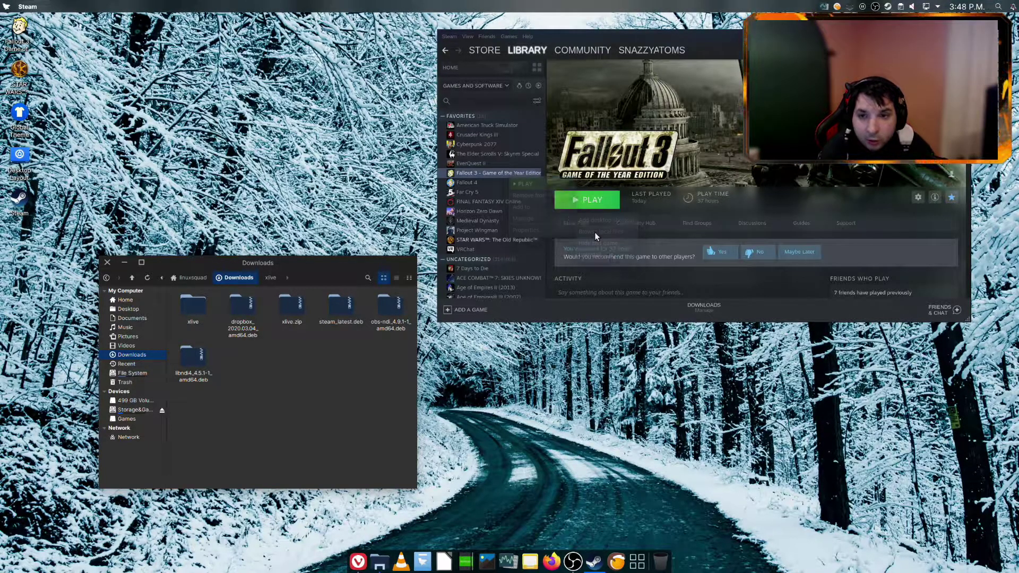
Step: Scroll through the Fallout 3 goty install folder to check its contents, including xlive.dll
scroll(221, 142, "down", 3)
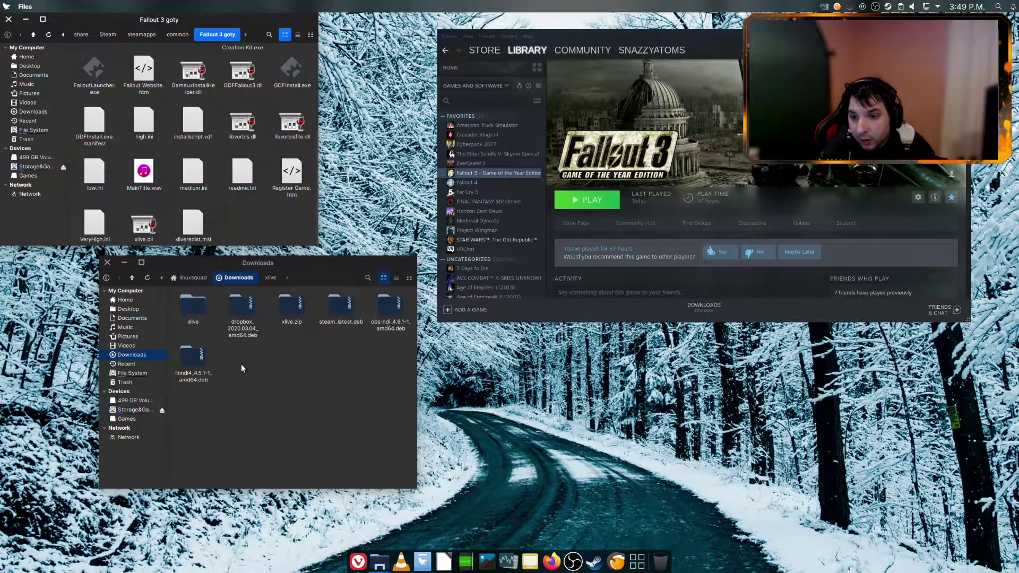
Step: Open xlive.zip from Downloads in Ark, move Ark right, and select its 14.7 MiB xlive.dll
left_click(196, 334)
double_click(298, 315)
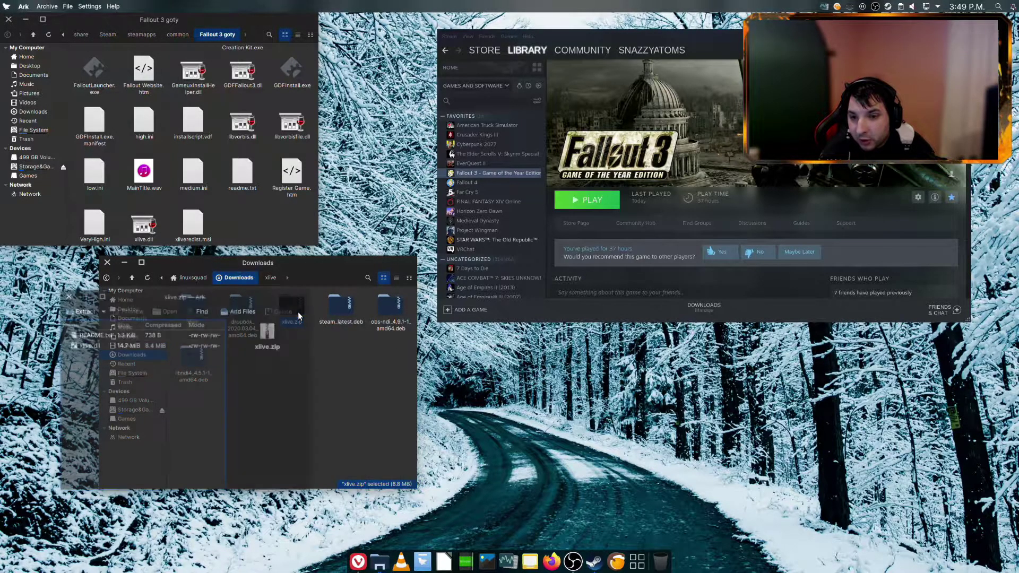
left_click_drag(252, 289, 680, 280)
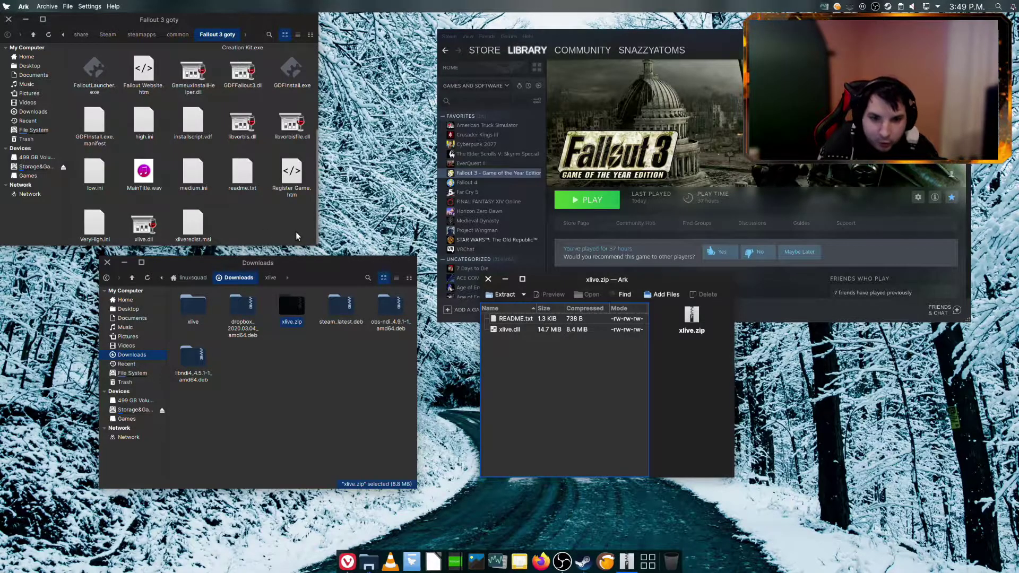
left_click(508, 333)
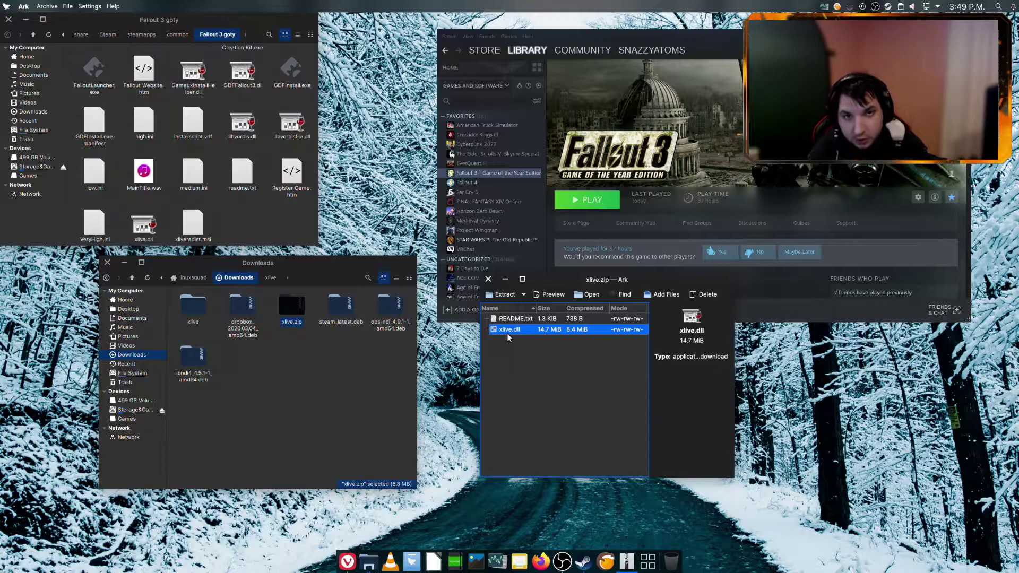
Step: Check that the xlive folder in Downloads is empty, then bring the Steam library forward
left_click(221, 210)
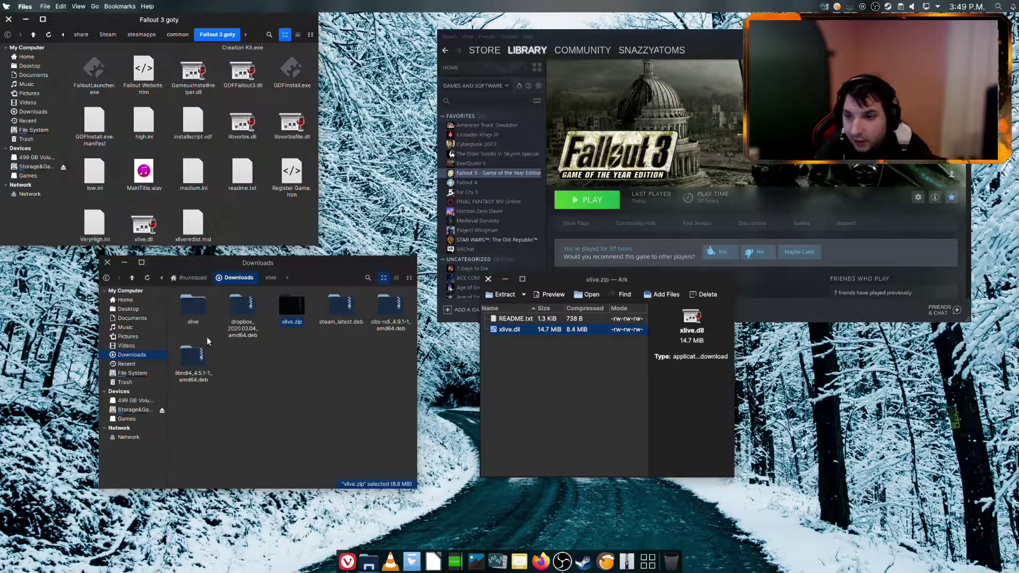
double_click(192, 309)
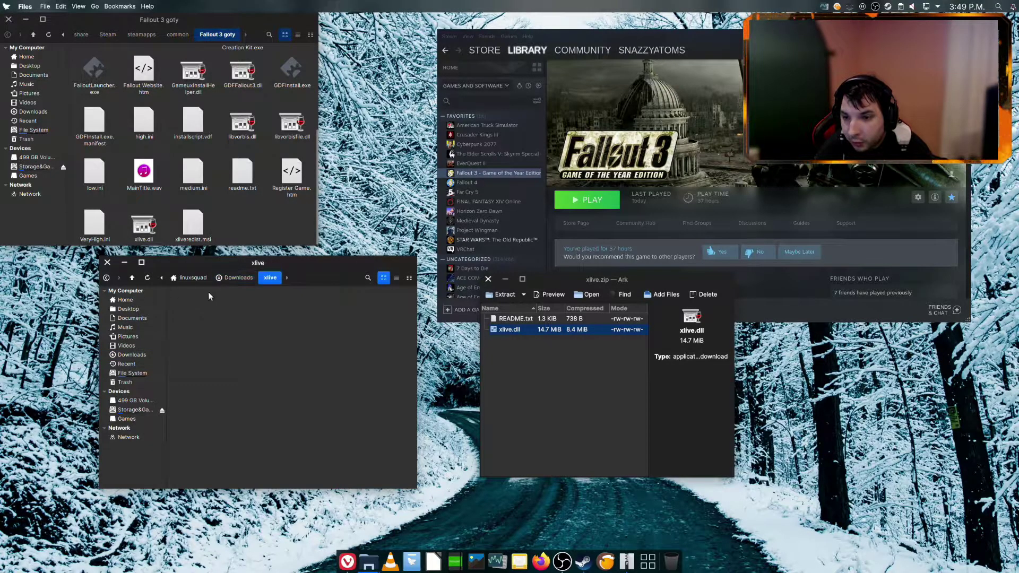
left_click(132, 278)
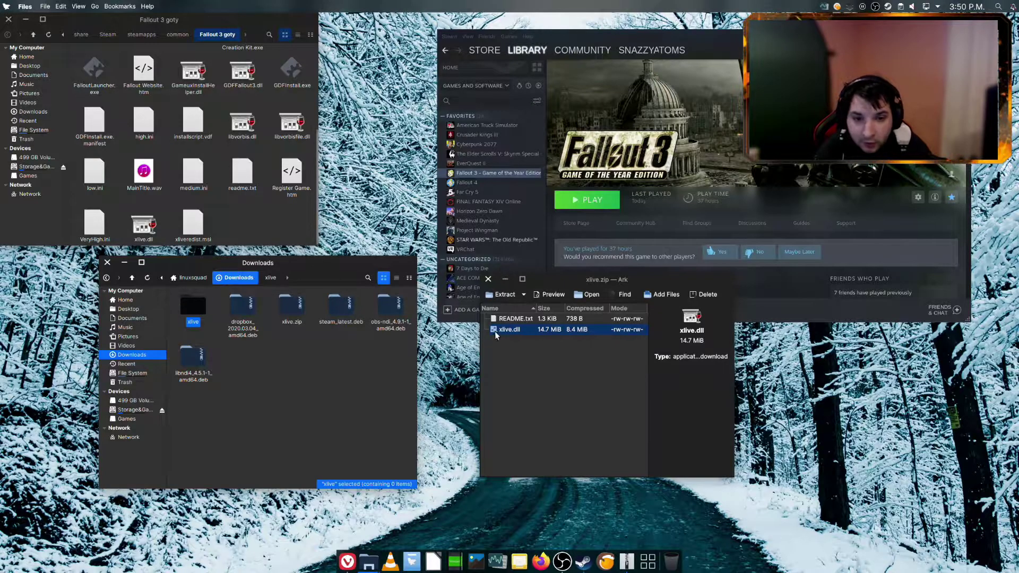
left_click(275, 240)
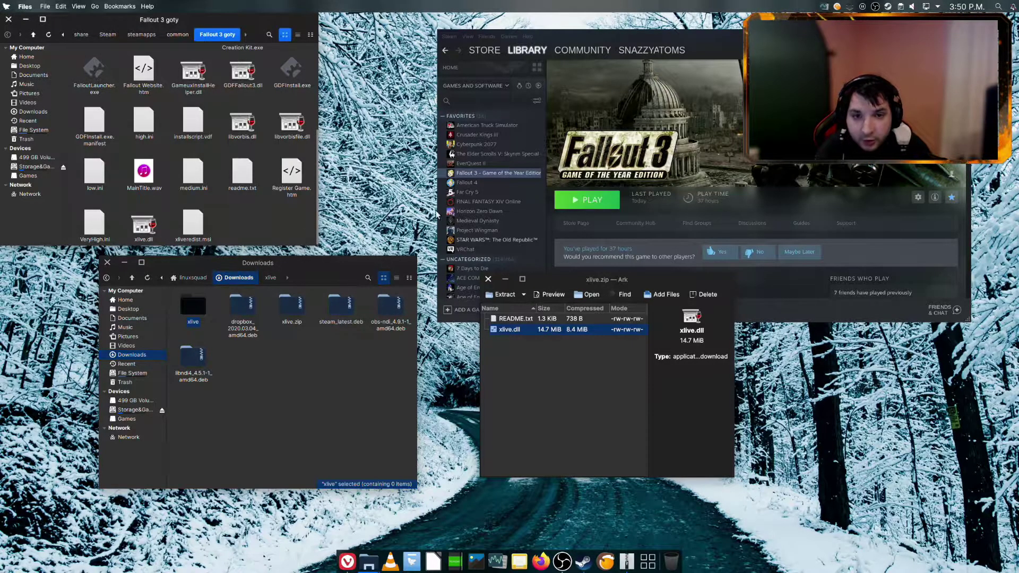
Step: Launch Fallout 3 GOTY and confirm all data files, including every DLC .esm, are enabled
left_click(597, 205)
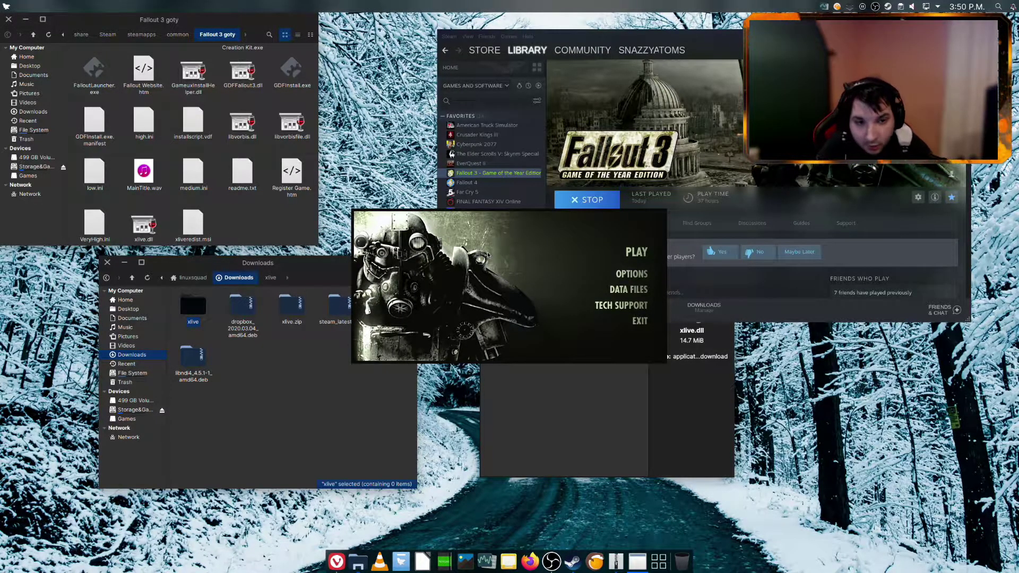
left_click(631, 297)
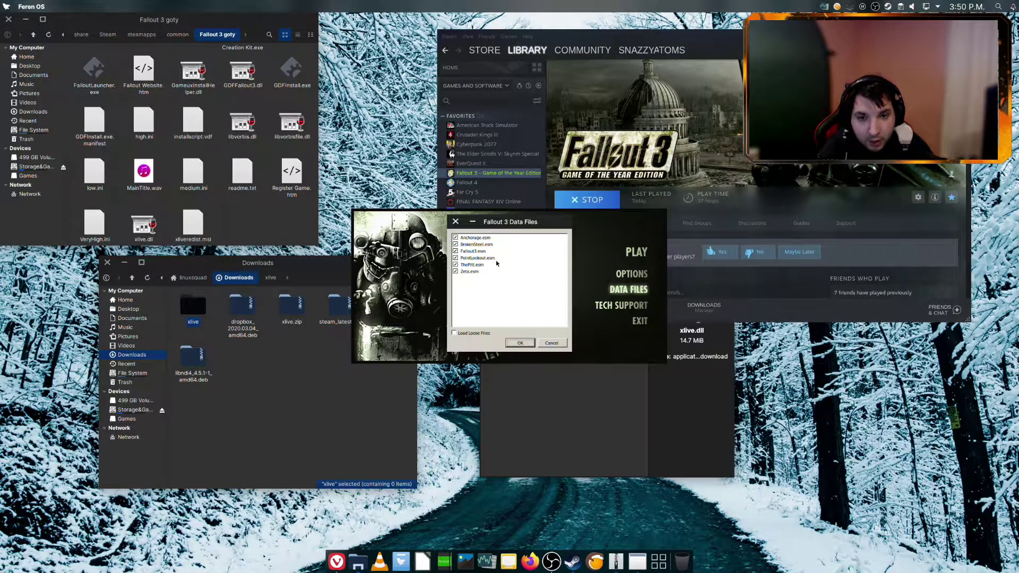
left_click(515, 343)
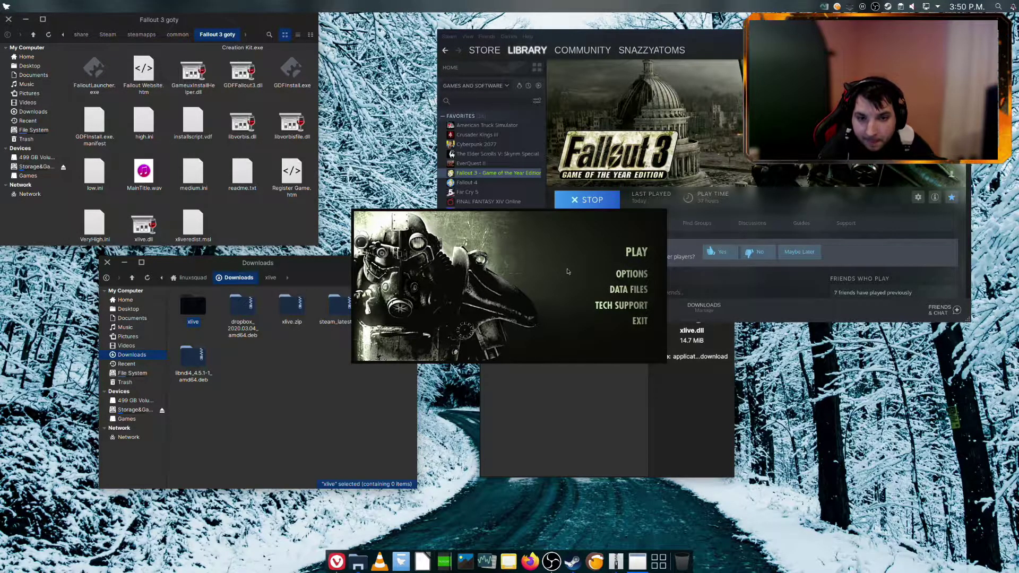
Step: Set Screen Effects to None, turn off water reflections and refractions, and save the options
left_click(615, 275)
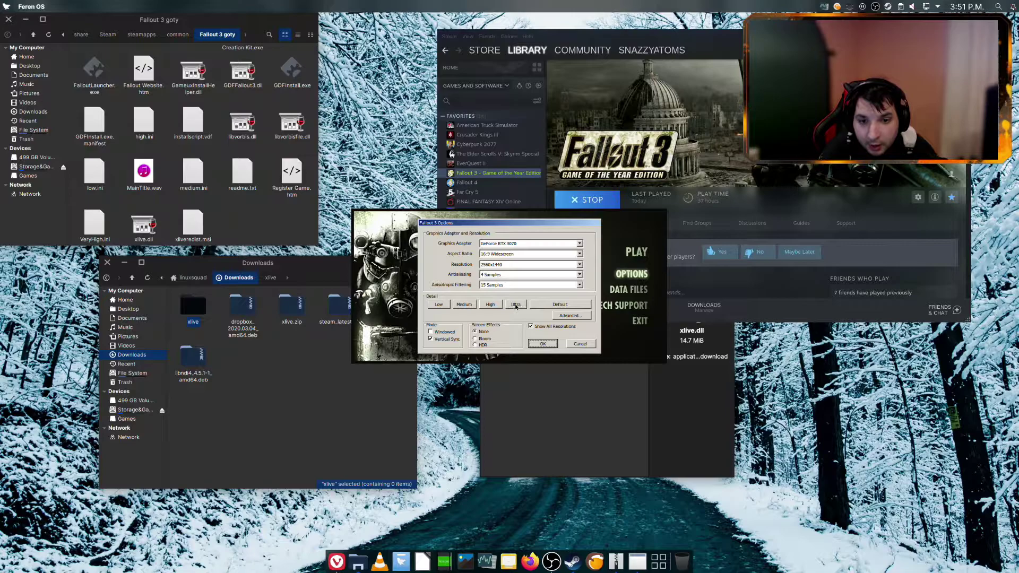
left_click(567, 316)
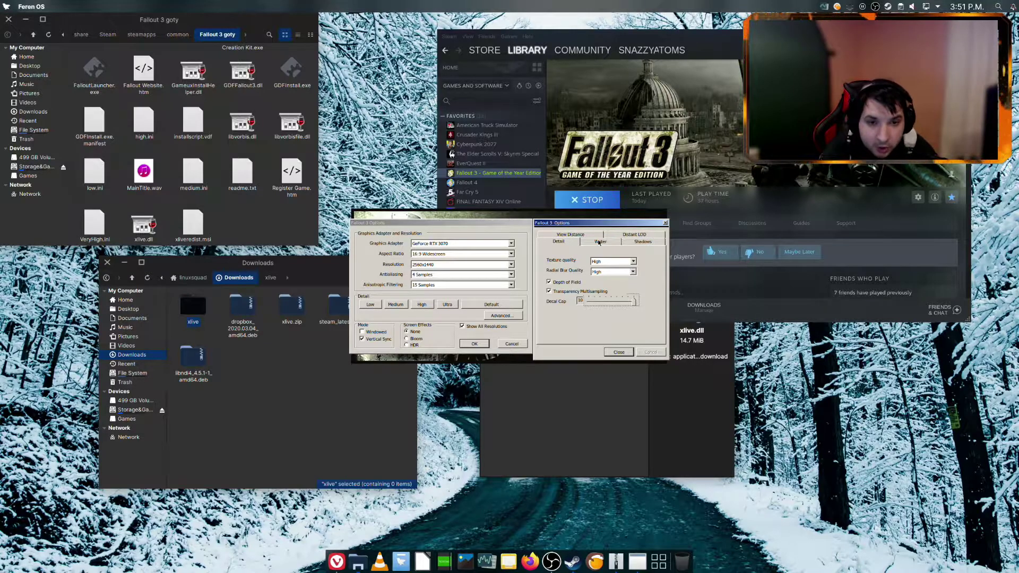
left_click(599, 242)
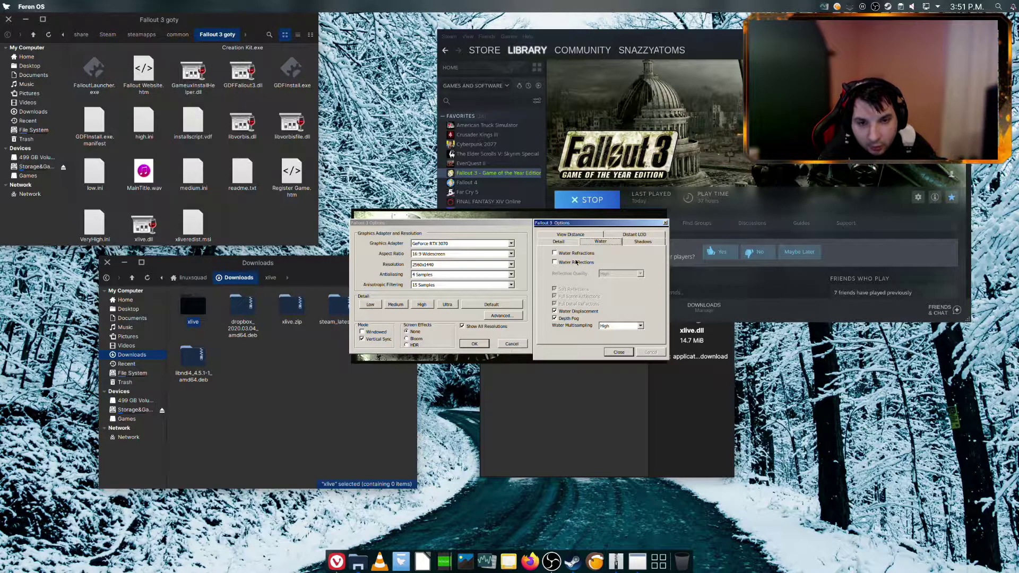
left_click(618, 352)
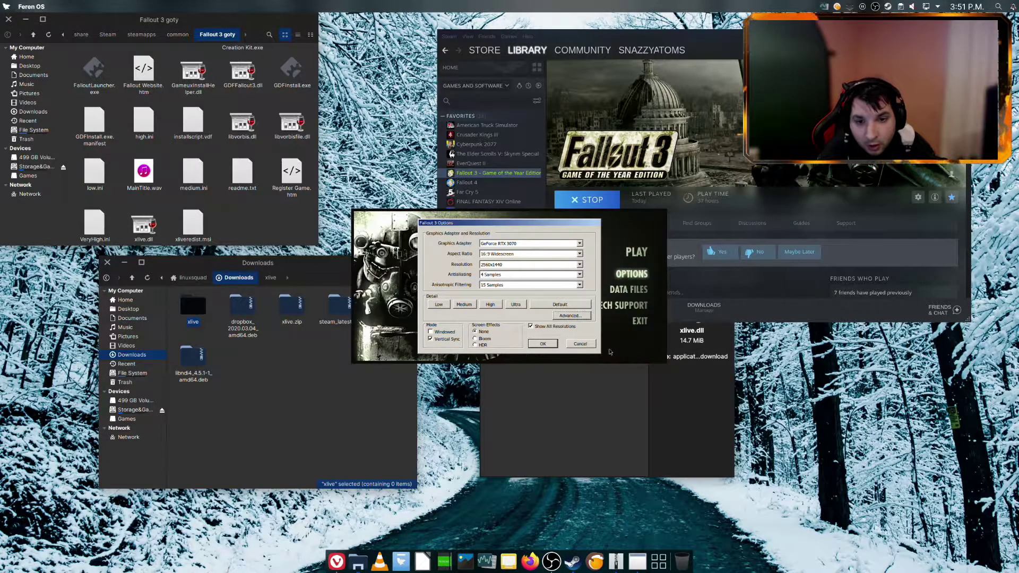
left_click(540, 344)
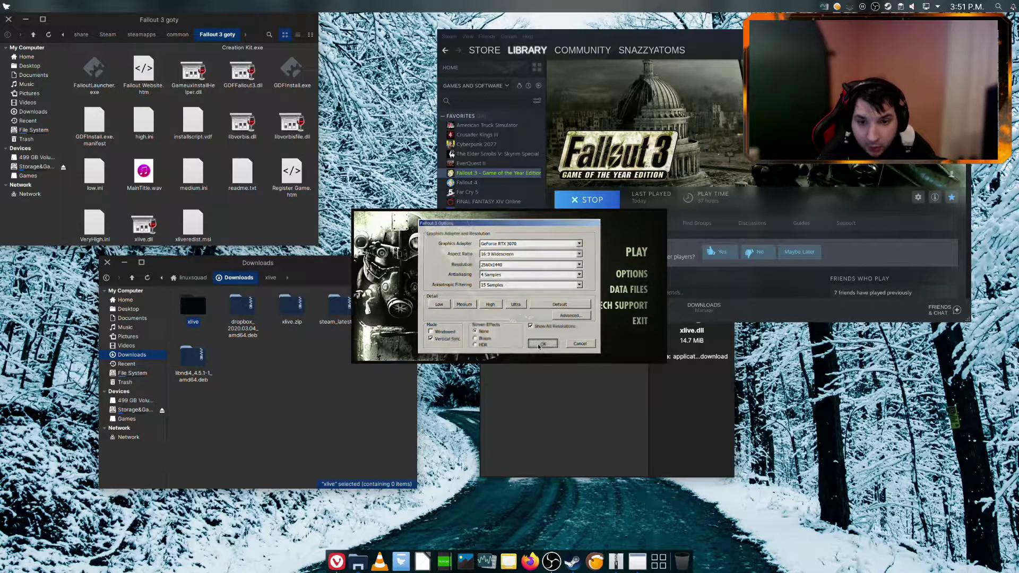
Step: Start the game and review the Gameplay difficulty and save settings before returning to the main menu
left_click(634, 253)
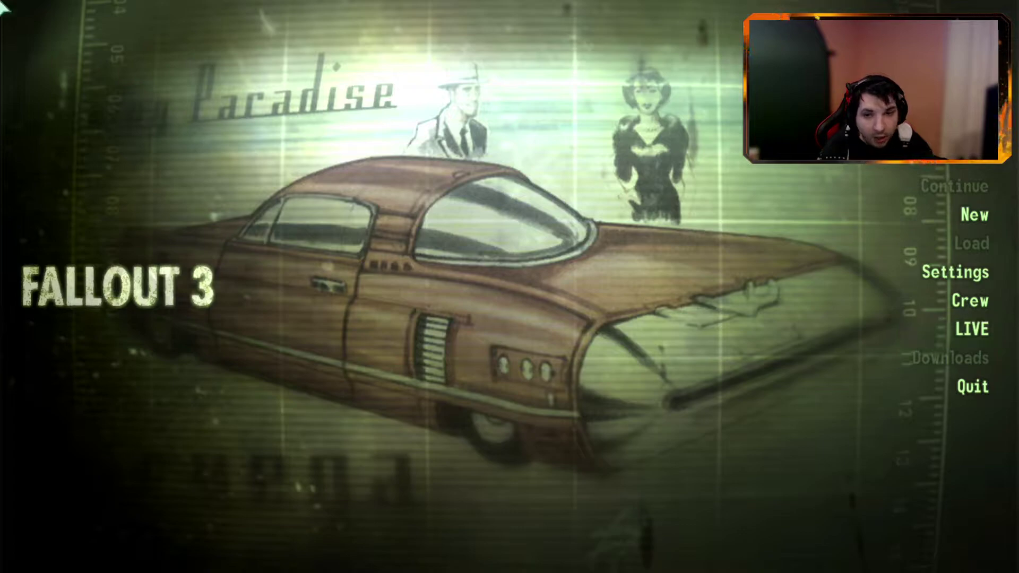
left_click(927, 285)
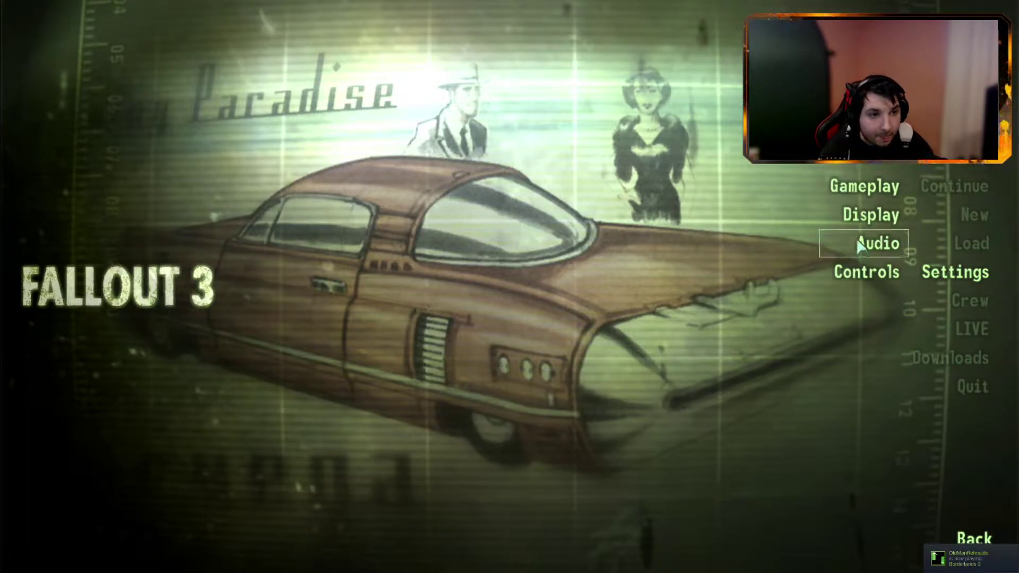
left_click(854, 198)
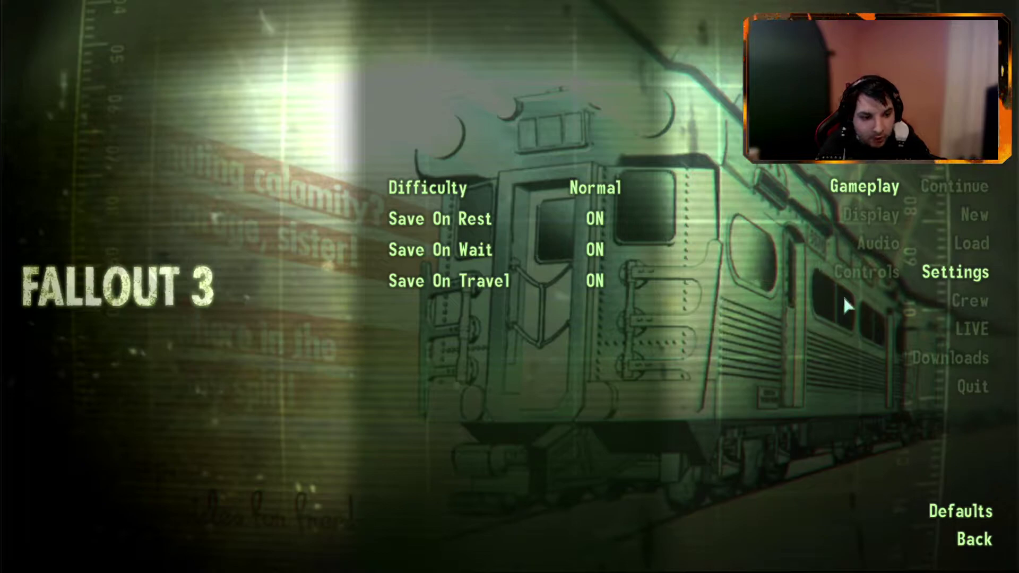
left_click(961, 538)
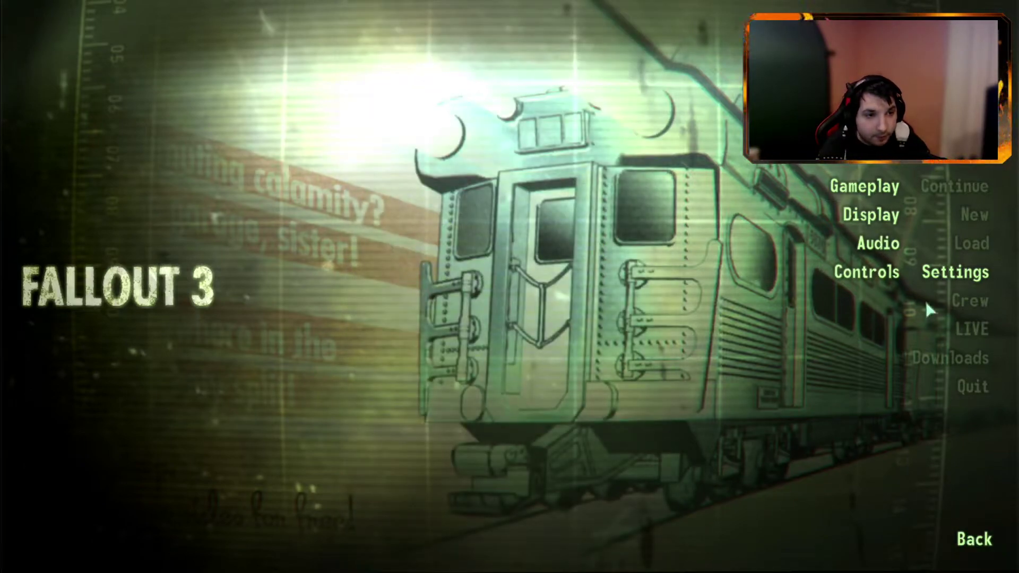
left_click(970, 538)
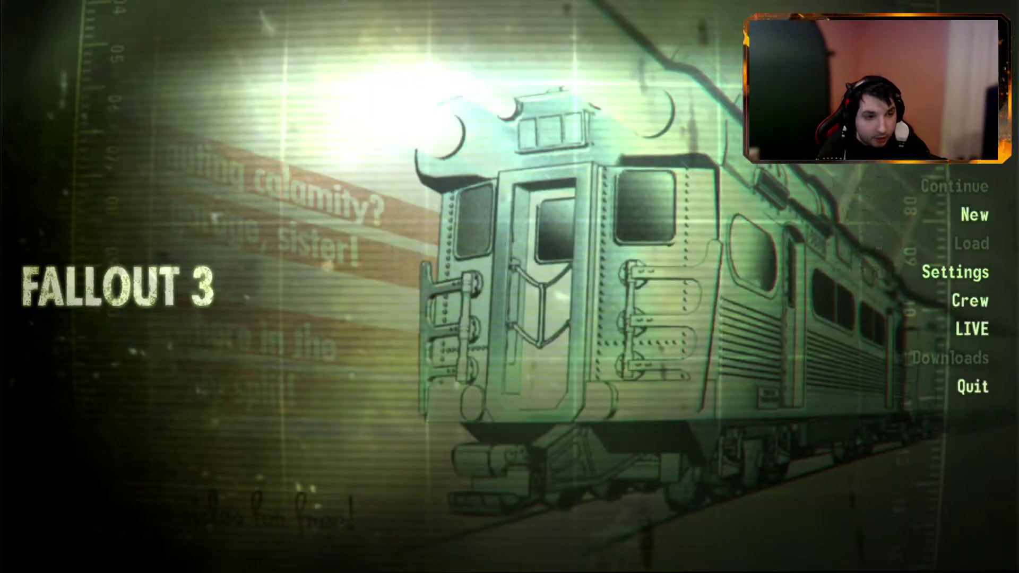
Step: Begin a new game, confirm with Yes, and choose the newborn's sex in the birth scene
left_click(973, 203)
left_click(886, 216)
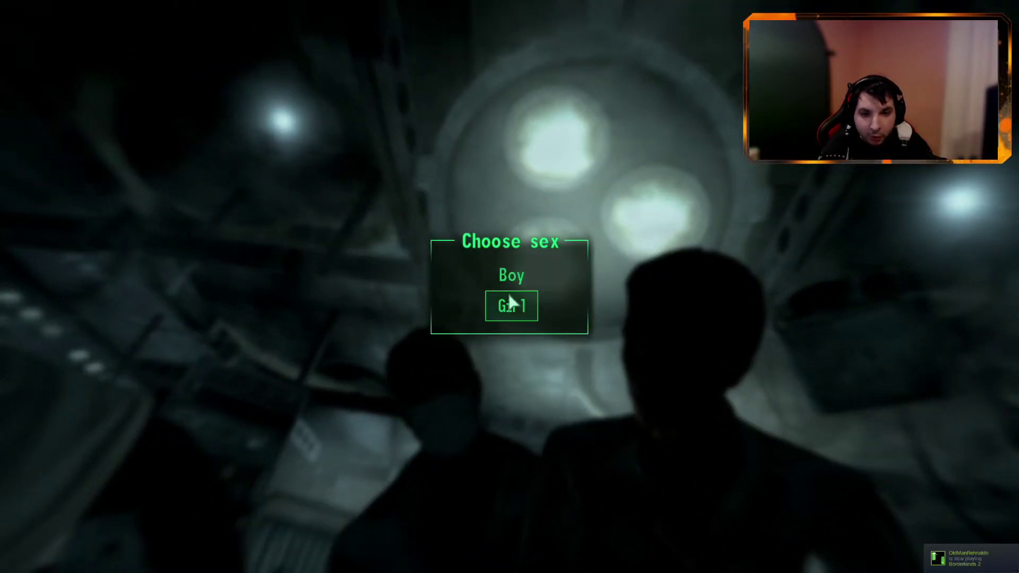
left_click(517, 274)
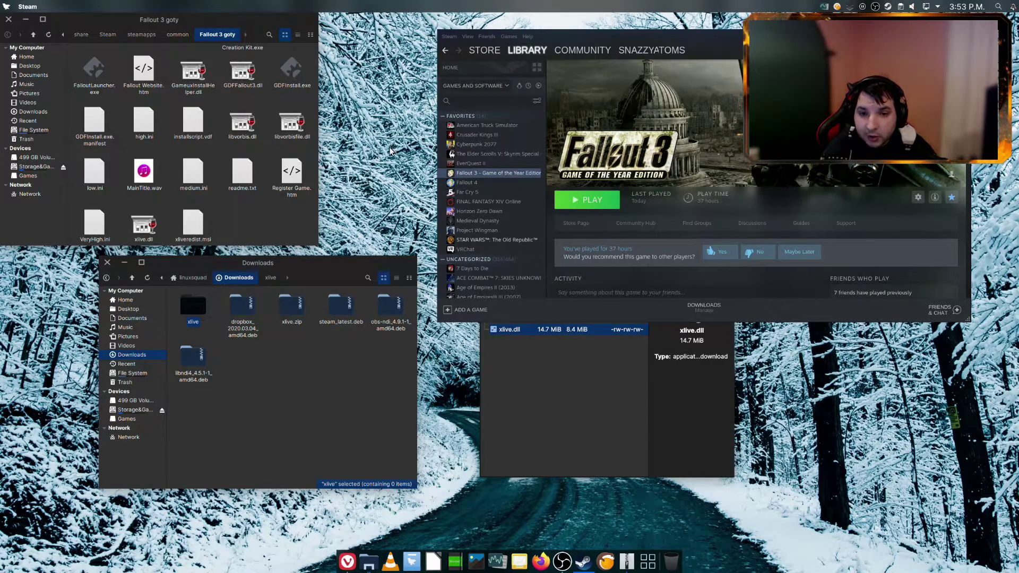
Step: Rearrange the Downloads and Fallout 3 goty folder windows, then launch Fallout 3 GOTY again
mouse_move(270, 259)
left_mouse_down()
mouse_move(281, 258)
mouse_move(269, 256)
left_mouse_up()
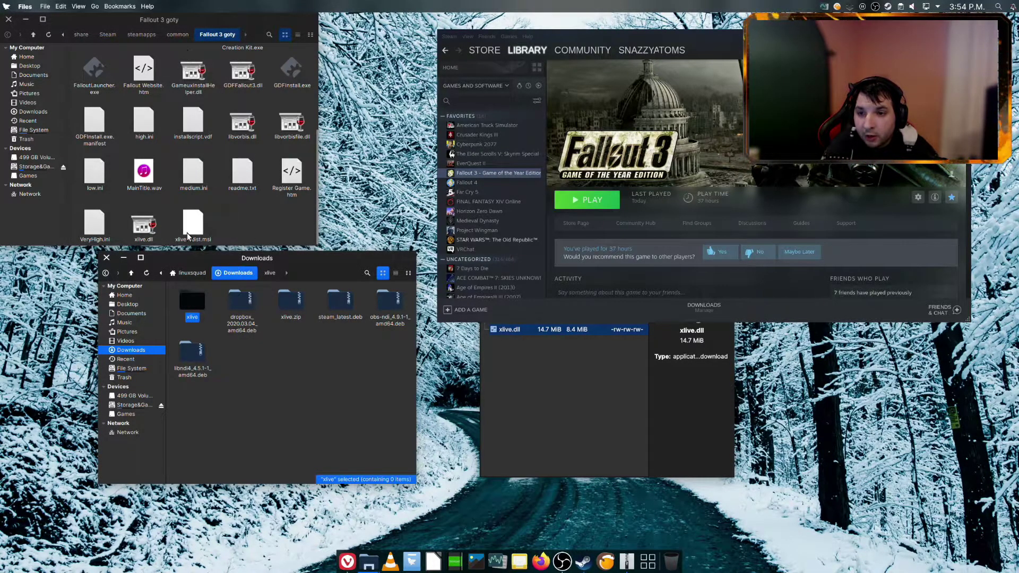
left_click(233, 211)
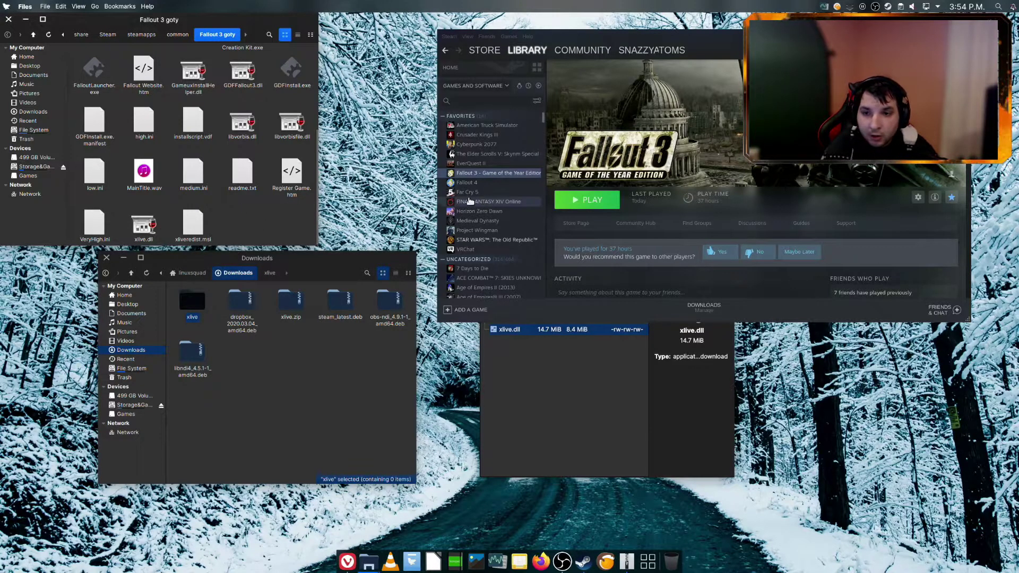
left_click(584, 204)
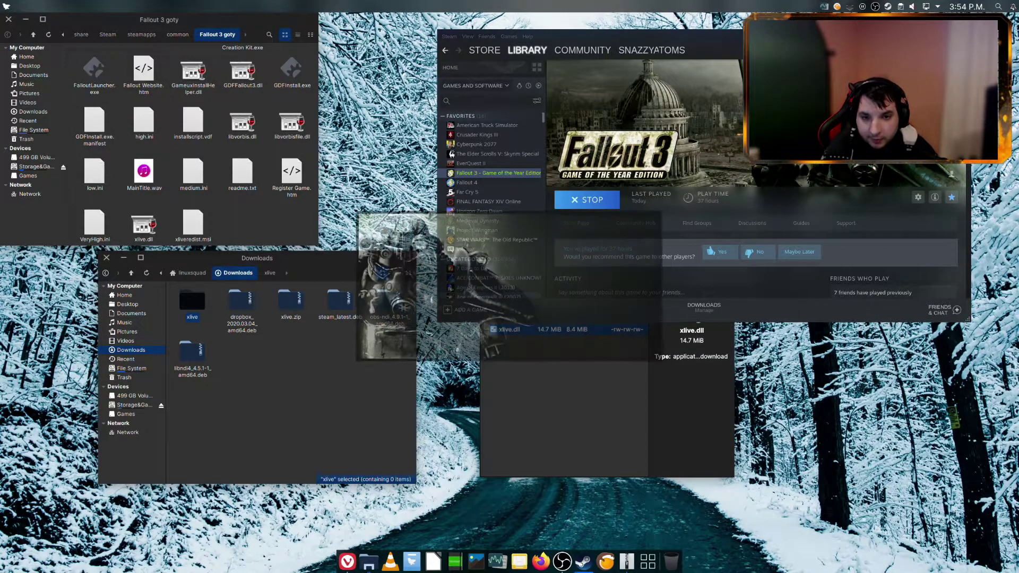
Step: Verify water reflections and refractions are off in the Advanced options, close options, and exit the launcher
left_click(631, 273)
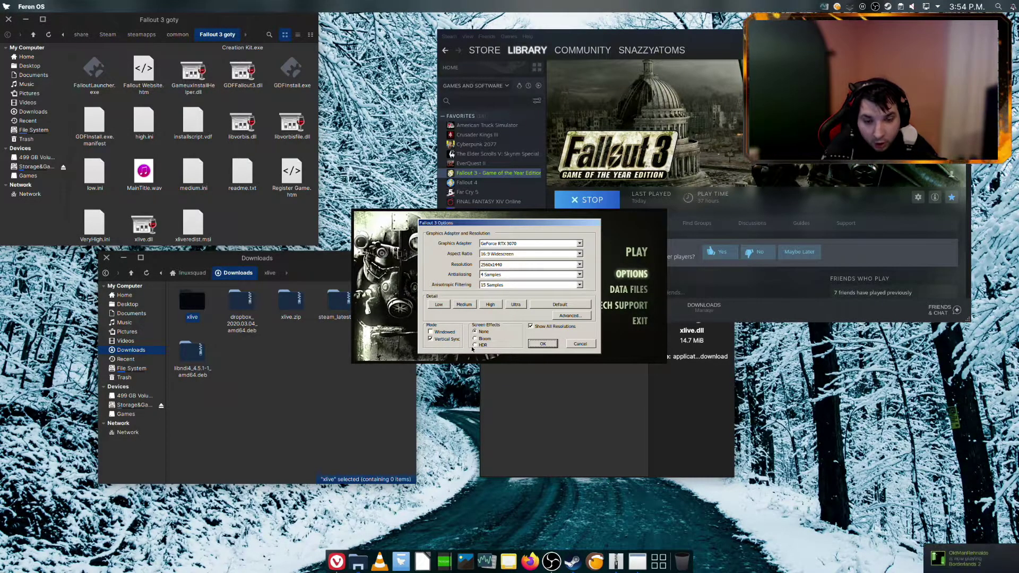
left_click(558, 316)
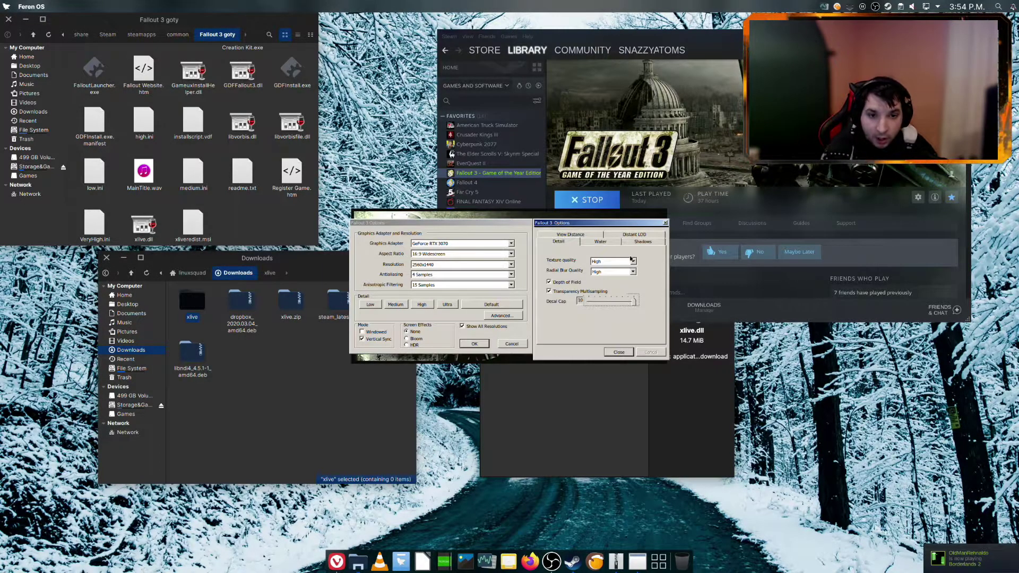
left_click(605, 241)
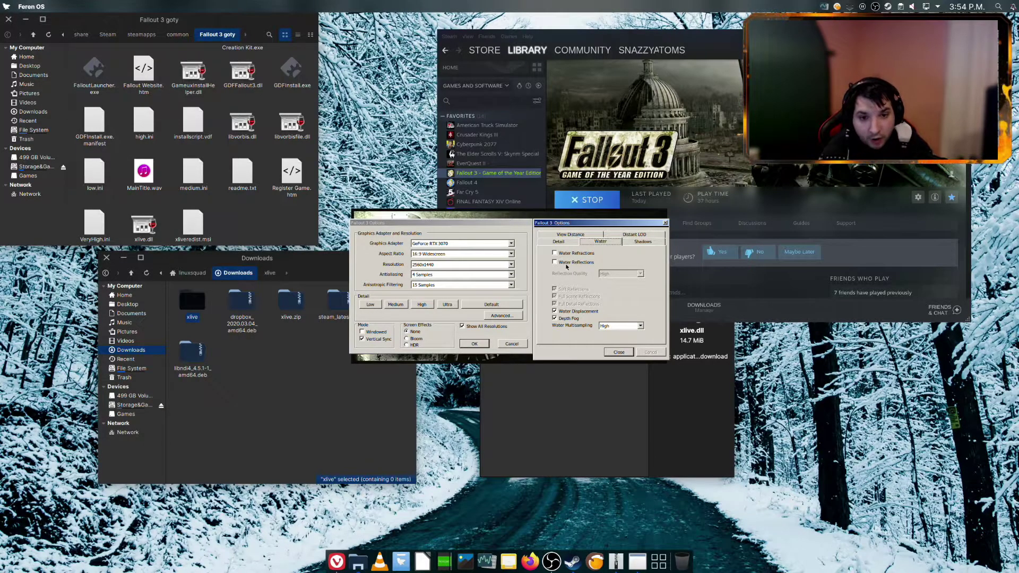
left_click(619, 352)
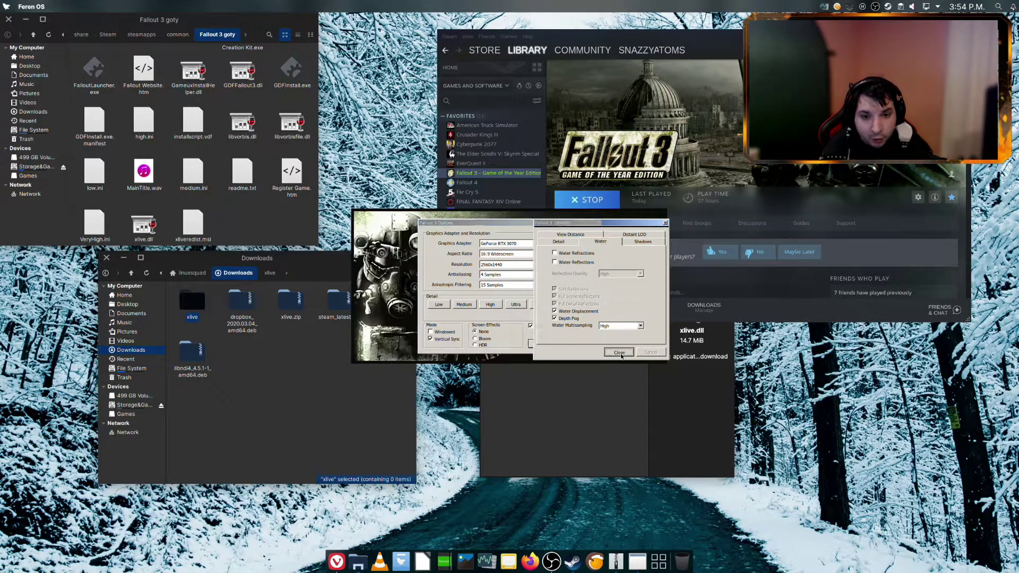
left_click(542, 343)
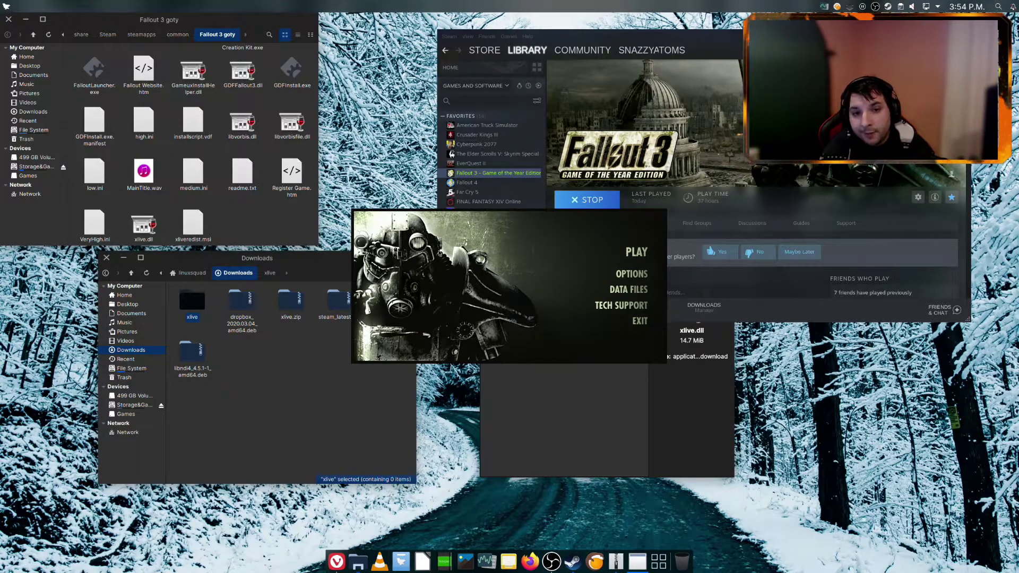
left_click(639, 322)
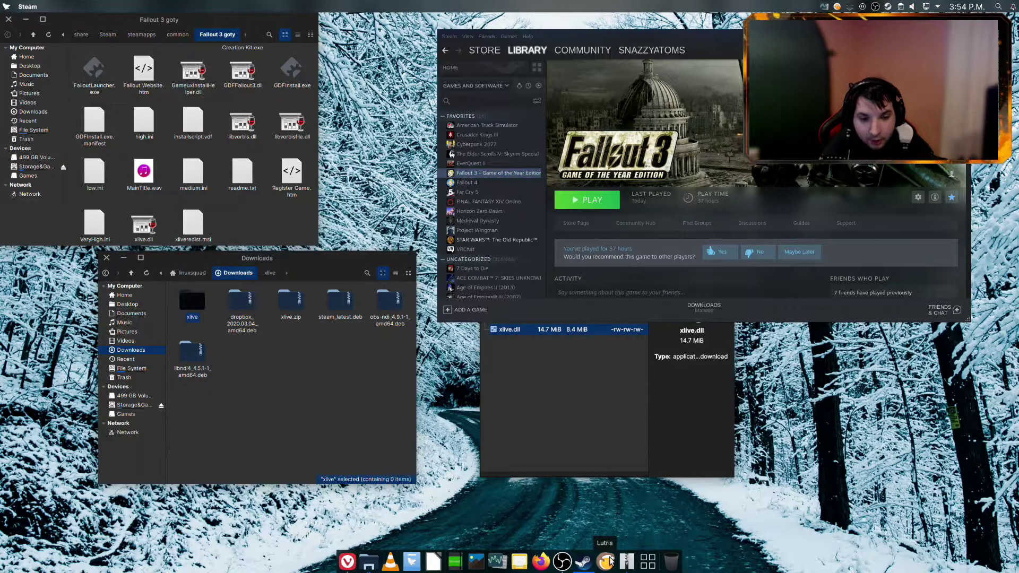
left_click(609, 560)
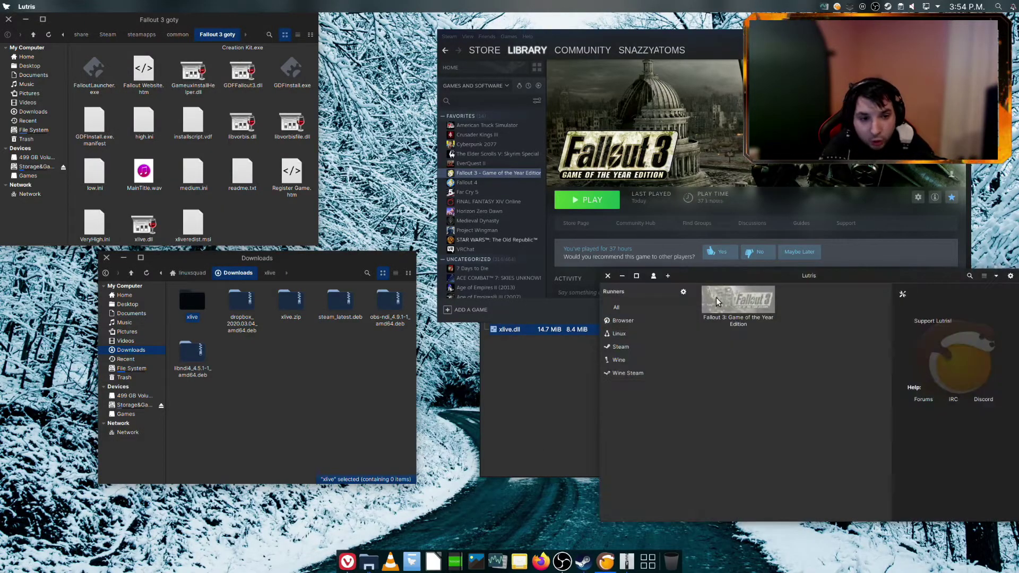
left_click(736, 298)
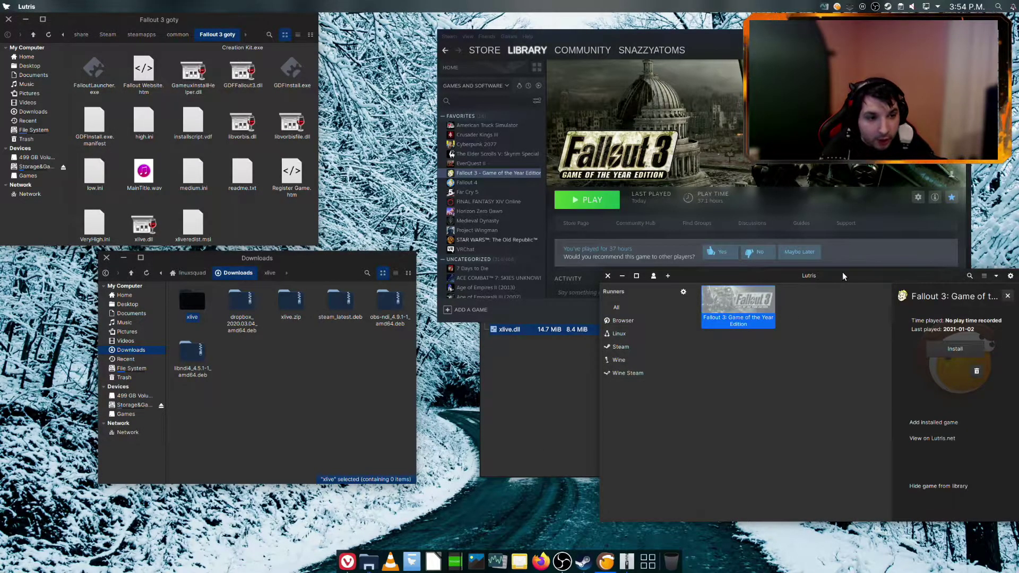
left_click_drag(842, 273, 744, 243)
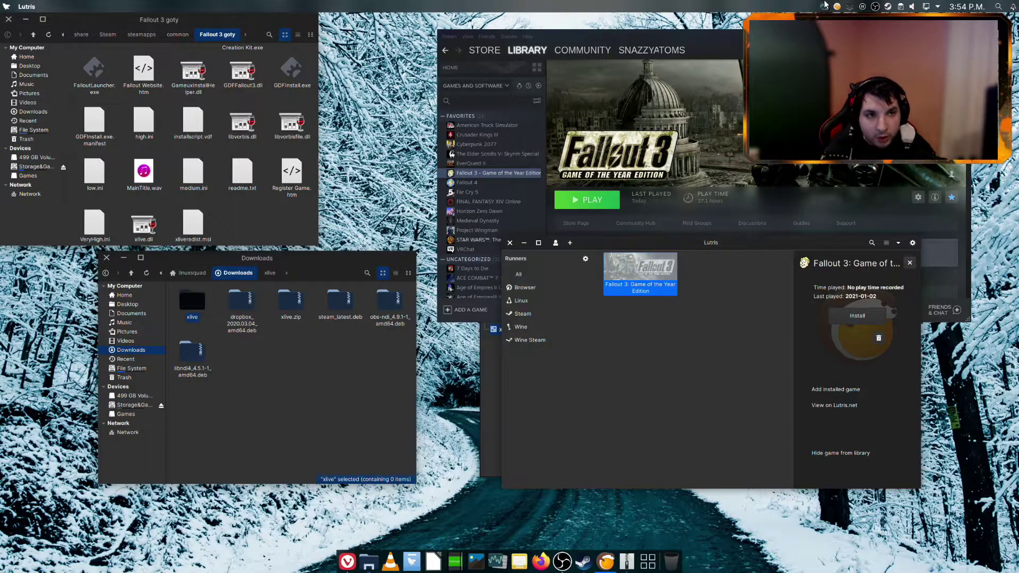
left_click(258, 219)
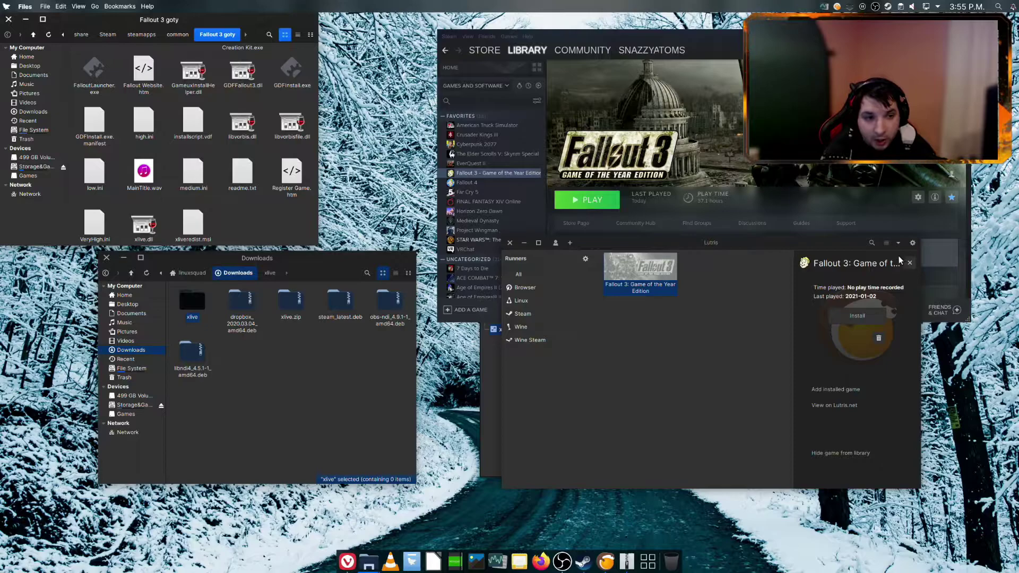
left_click(511, 245)
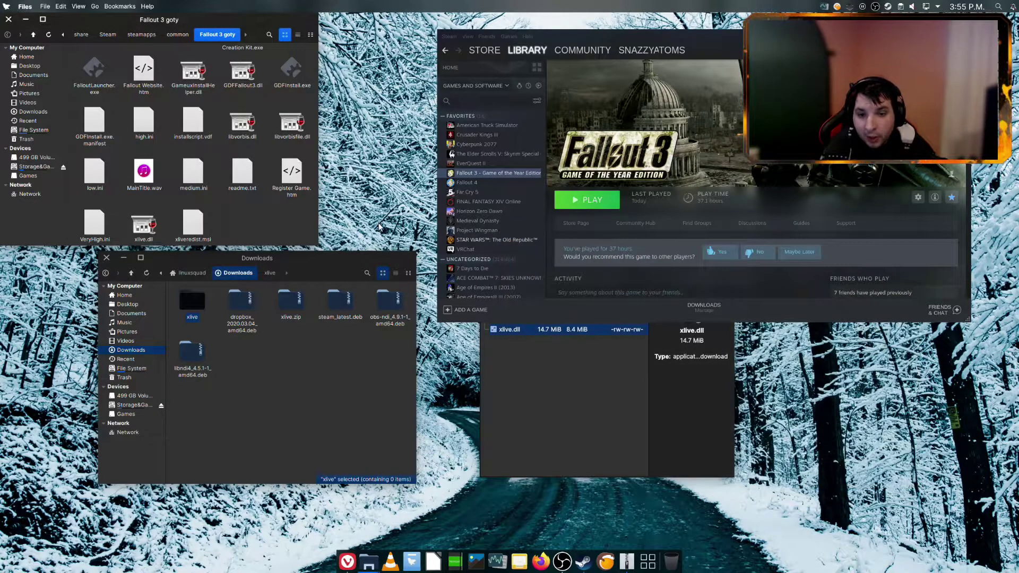
Step: Close Lutris and the xlive.zip archive window, then nudge the Steam and Downloads windows into place
left_click(536, 380)
left_click(487, 279)
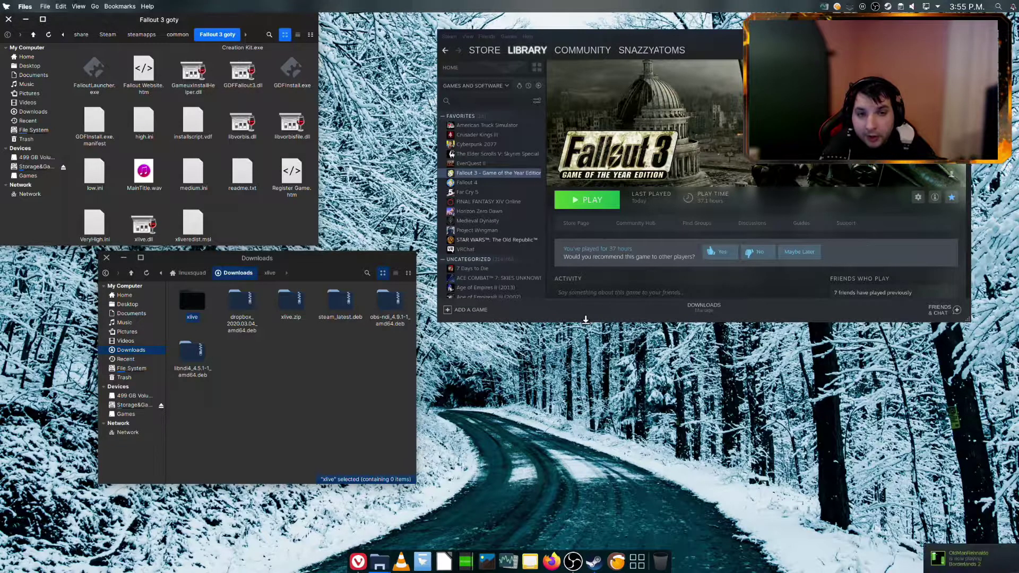
left_click_drag(718, 44, 747, 37)
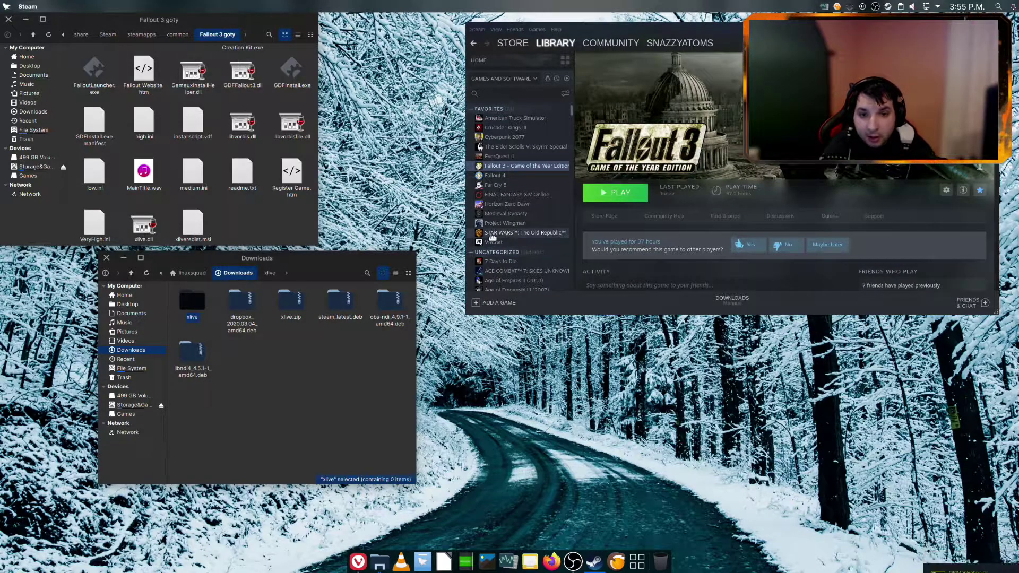
left_click_drag(298, 257, 311, 261)
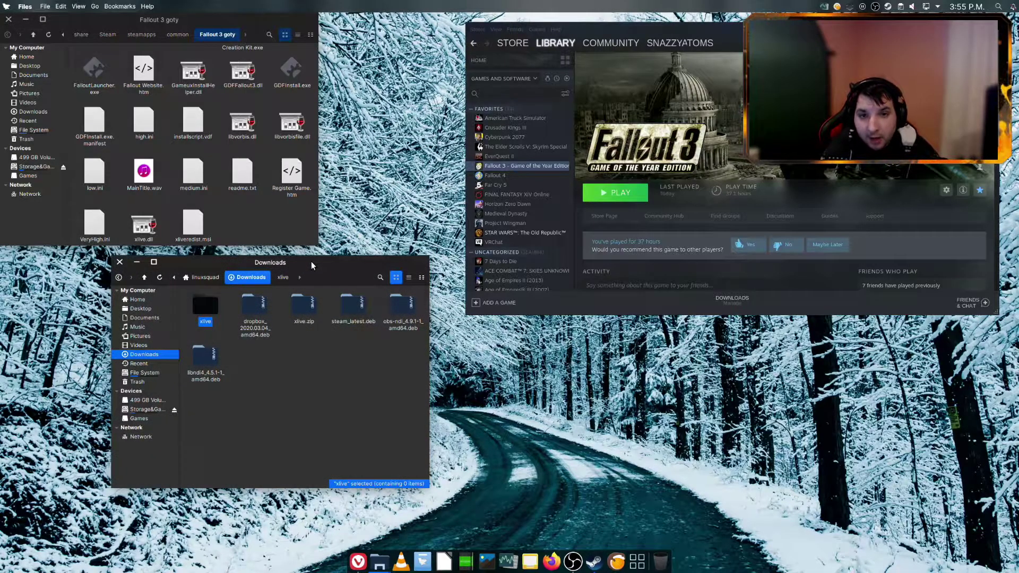
scroll(510, 190, "down", 2)
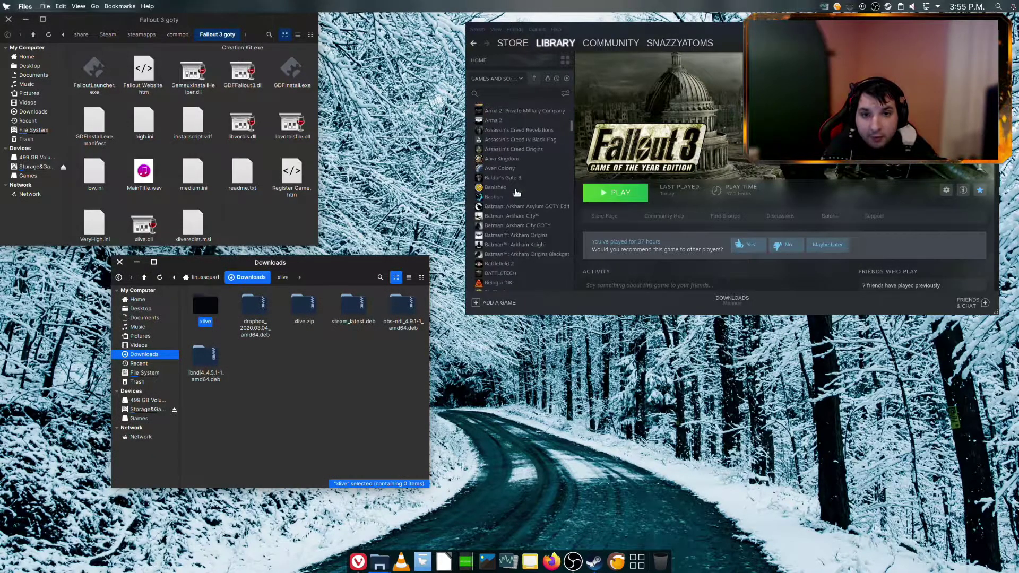
scroll(516, 193, "up", 2)
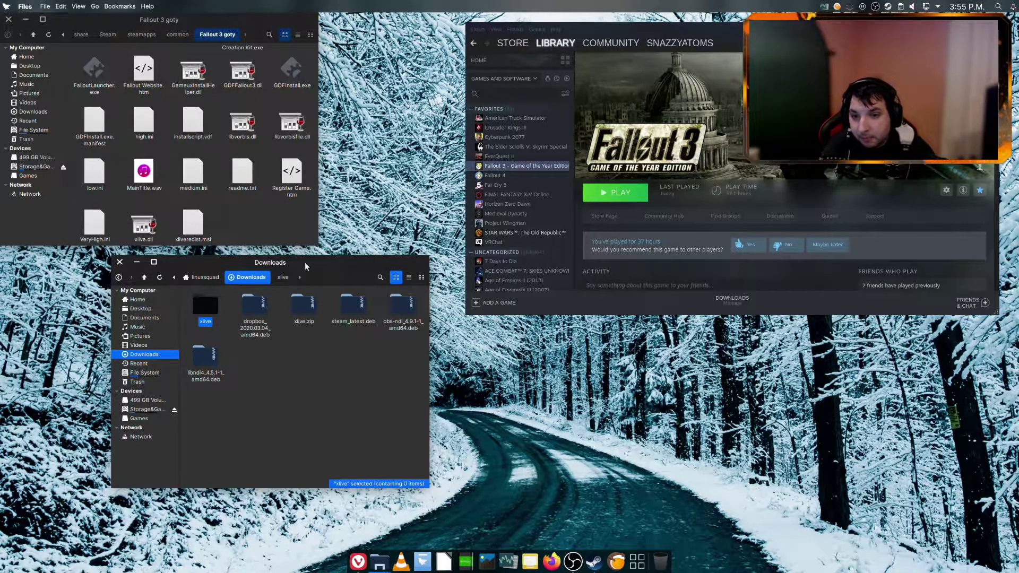
left_click_drag(304, 262, 298, 258)
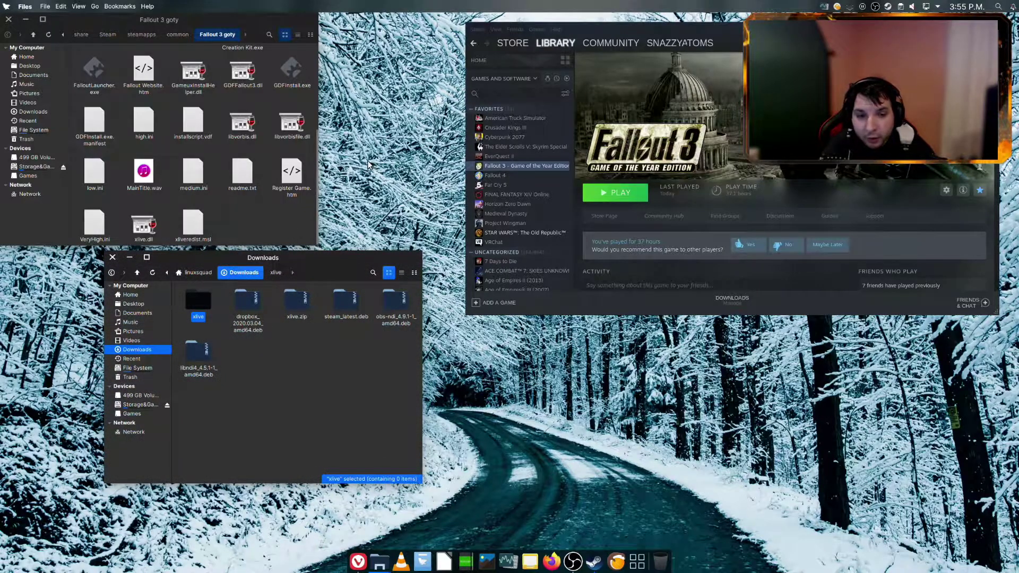